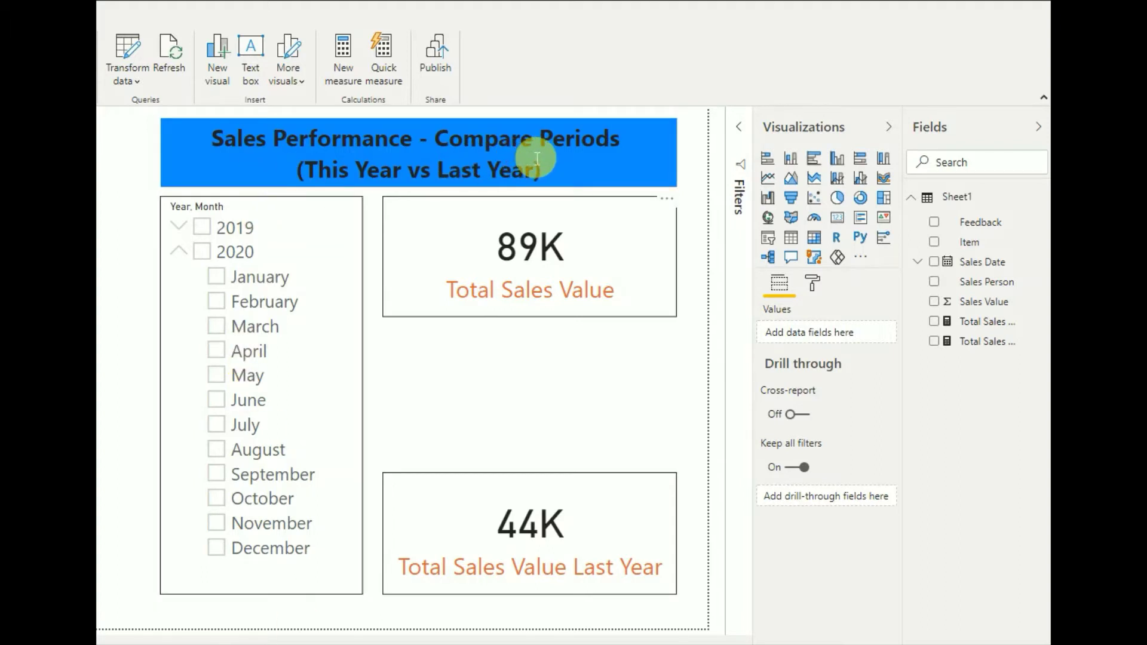
Filter the report to February 2020 to compare this year's total sales value with last year's
click(545, 226)
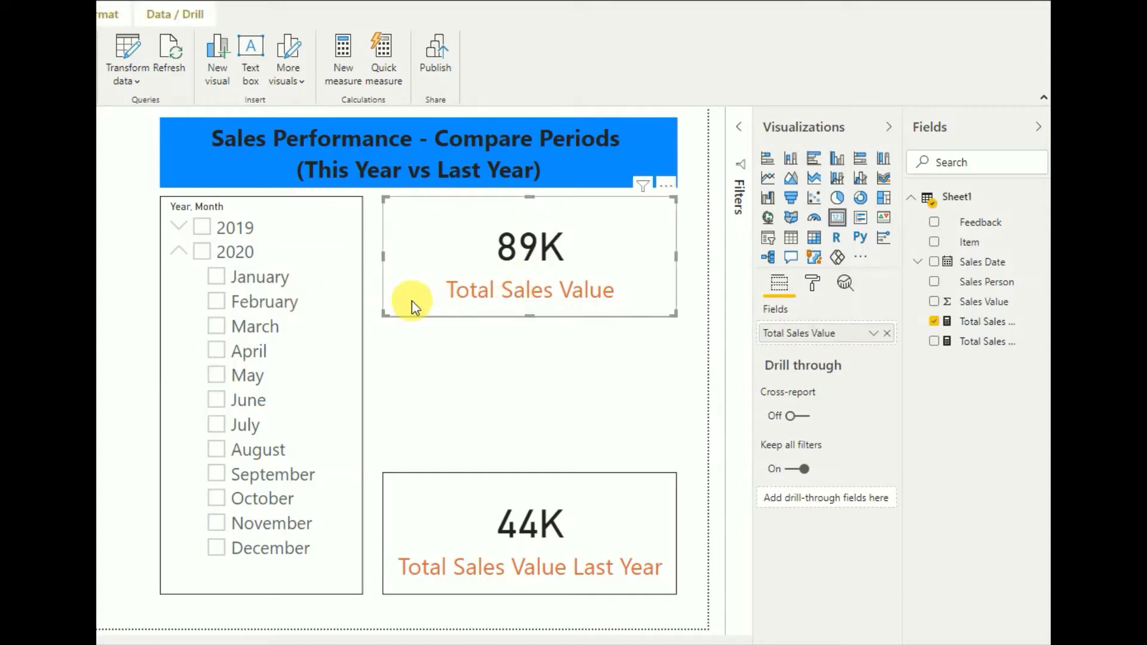
click(223, 308)
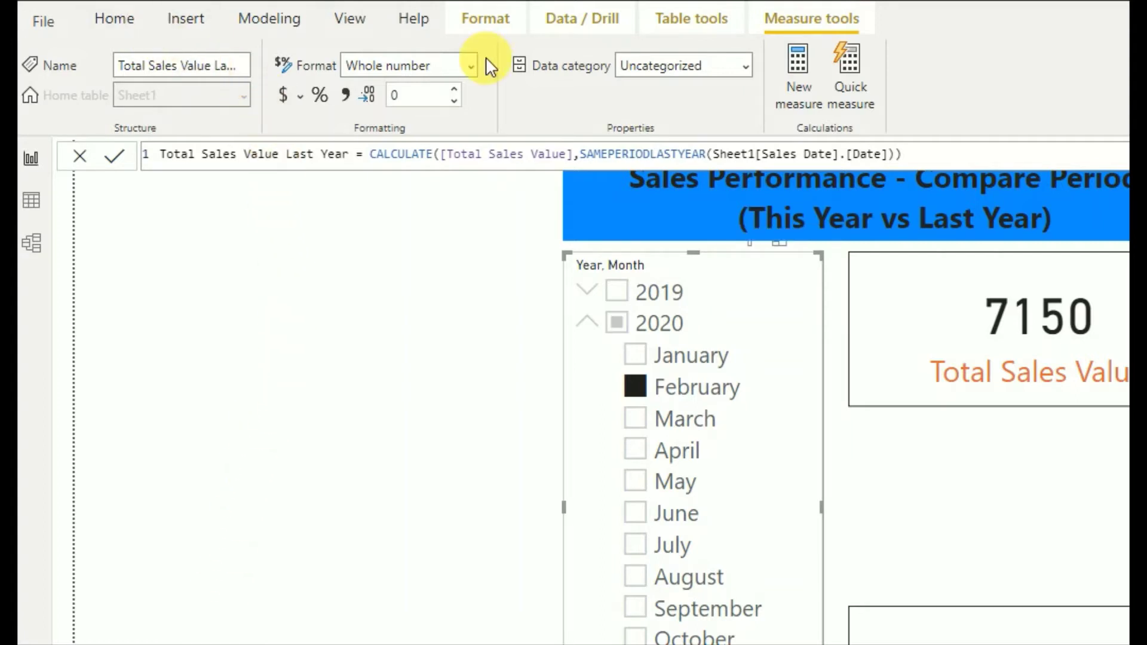
Create a new measure named Color
click(472, 27)
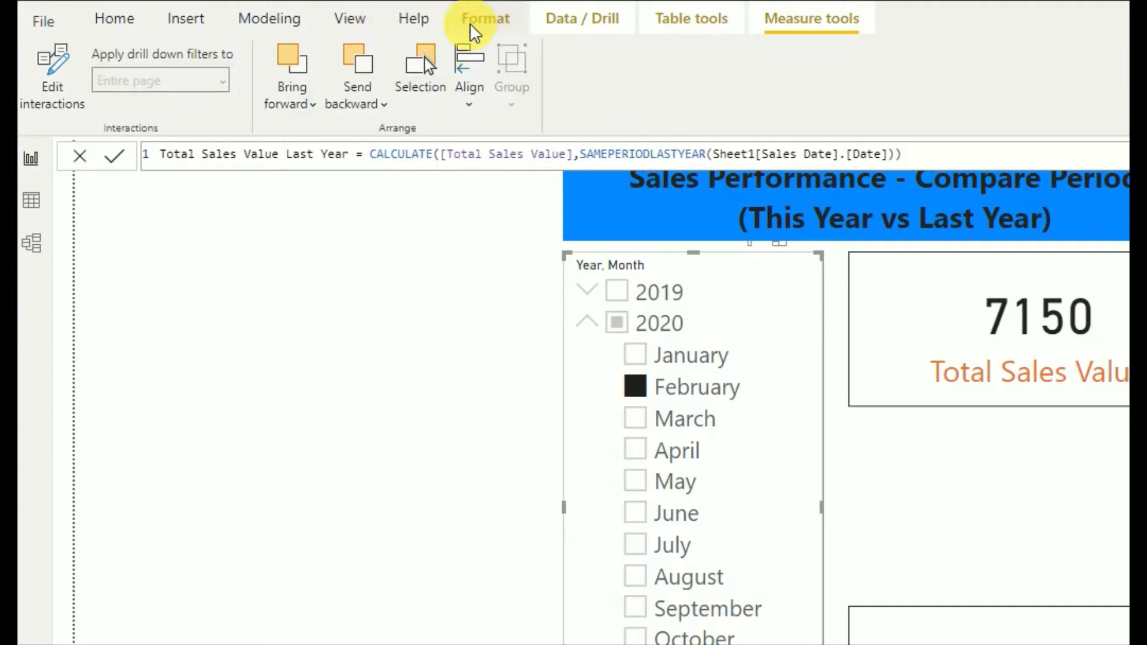
click(134, 21)
click(189, 20)
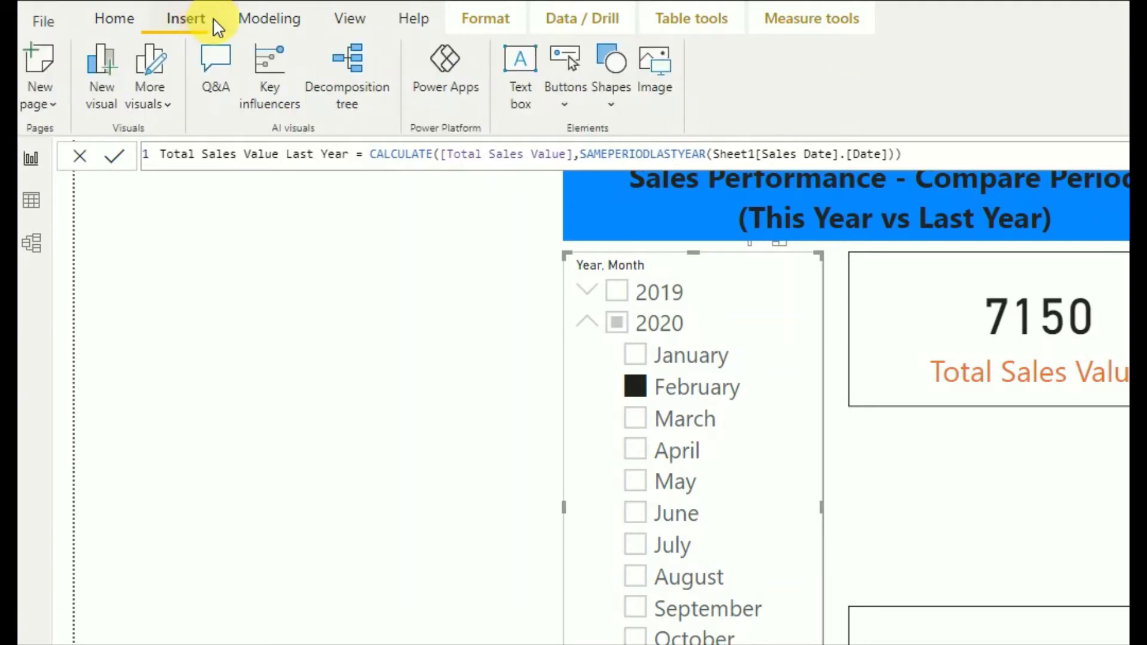
click(264, 19)
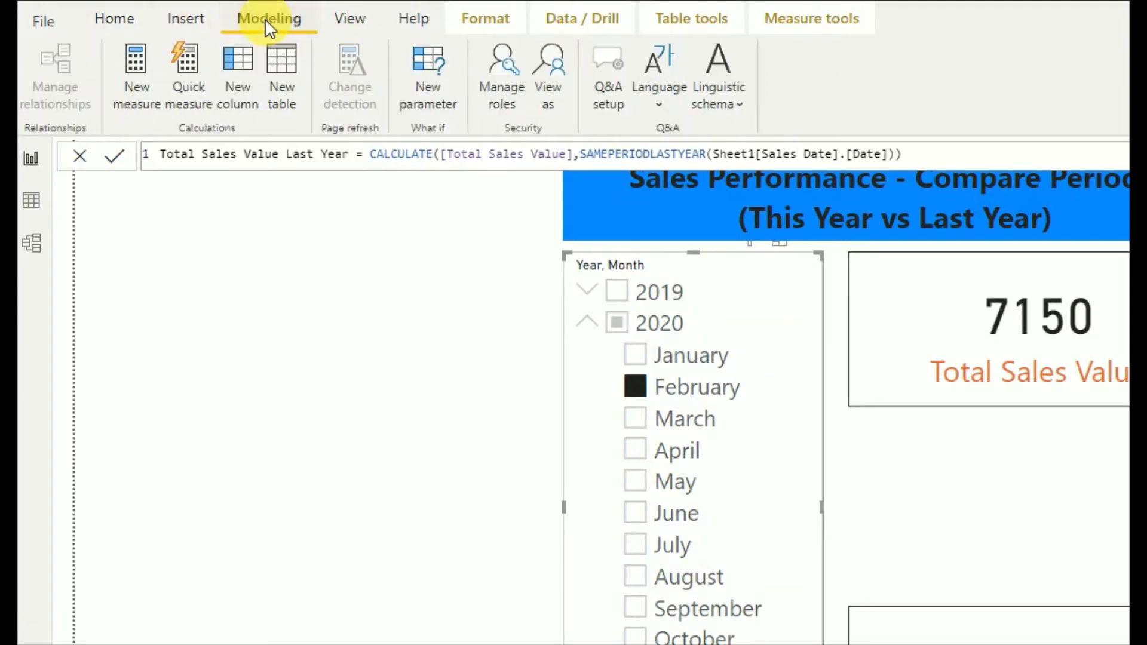
click(145, 102)
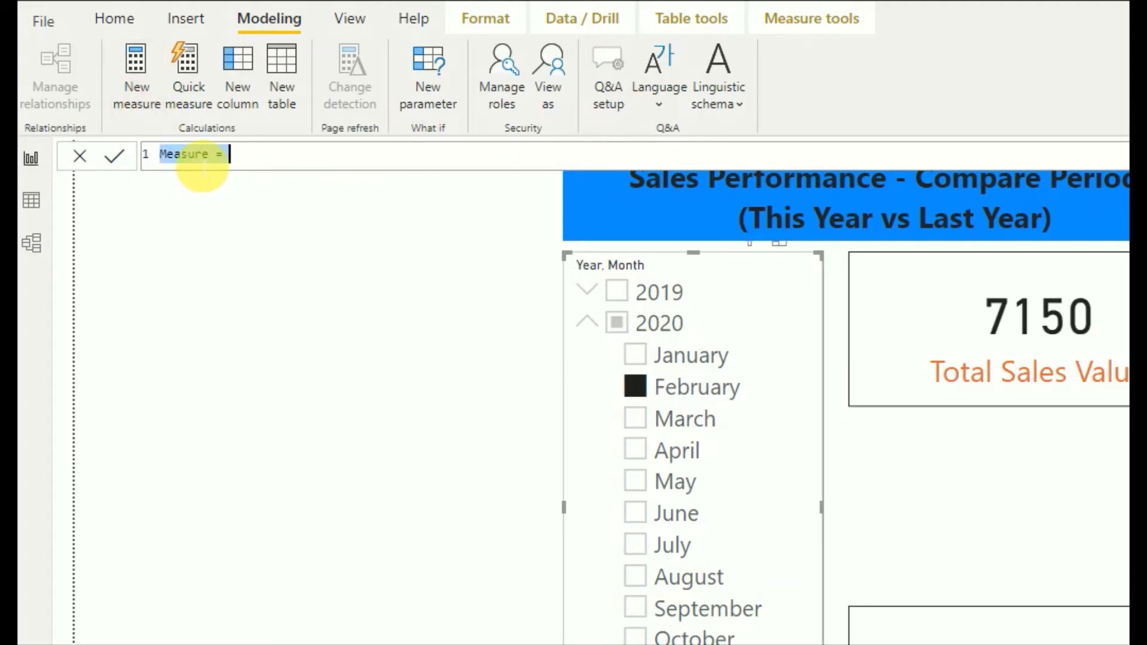
text(Color)
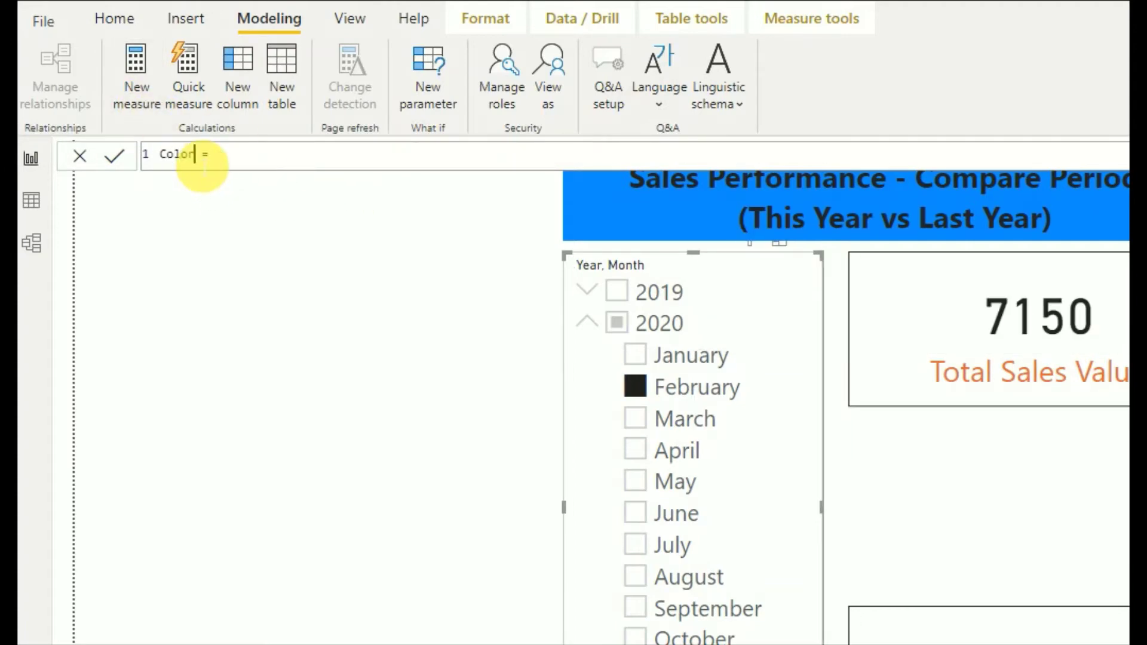
key(End)
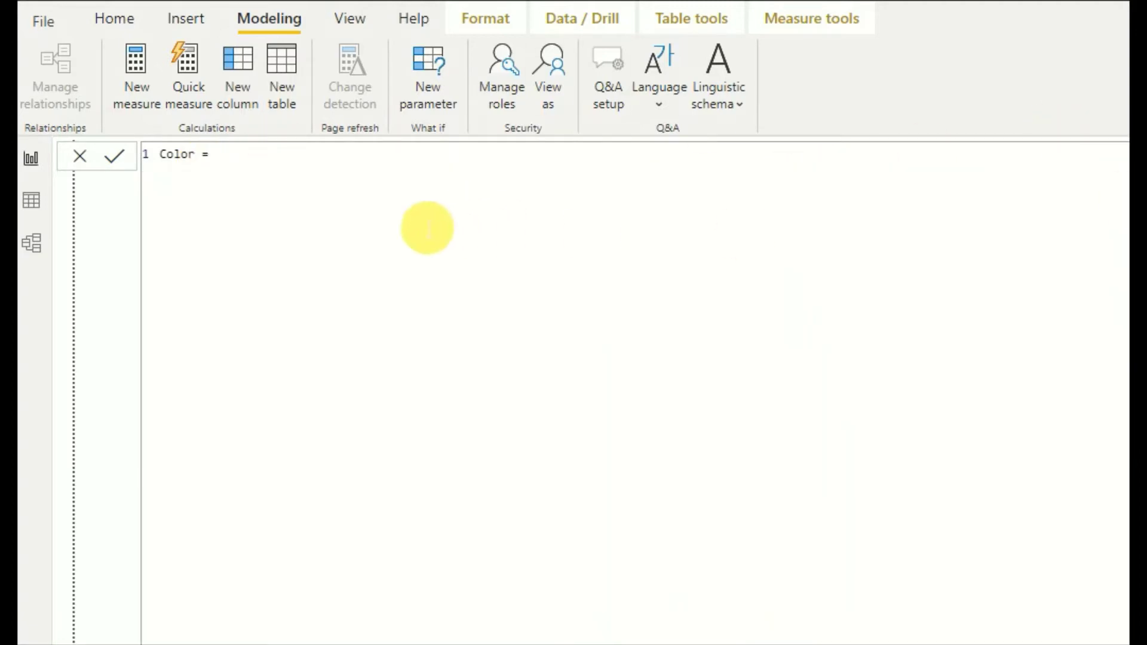
Begin the Color measure's formula with SWITCH(TRUE(), and continue on a second line
text(SWI)
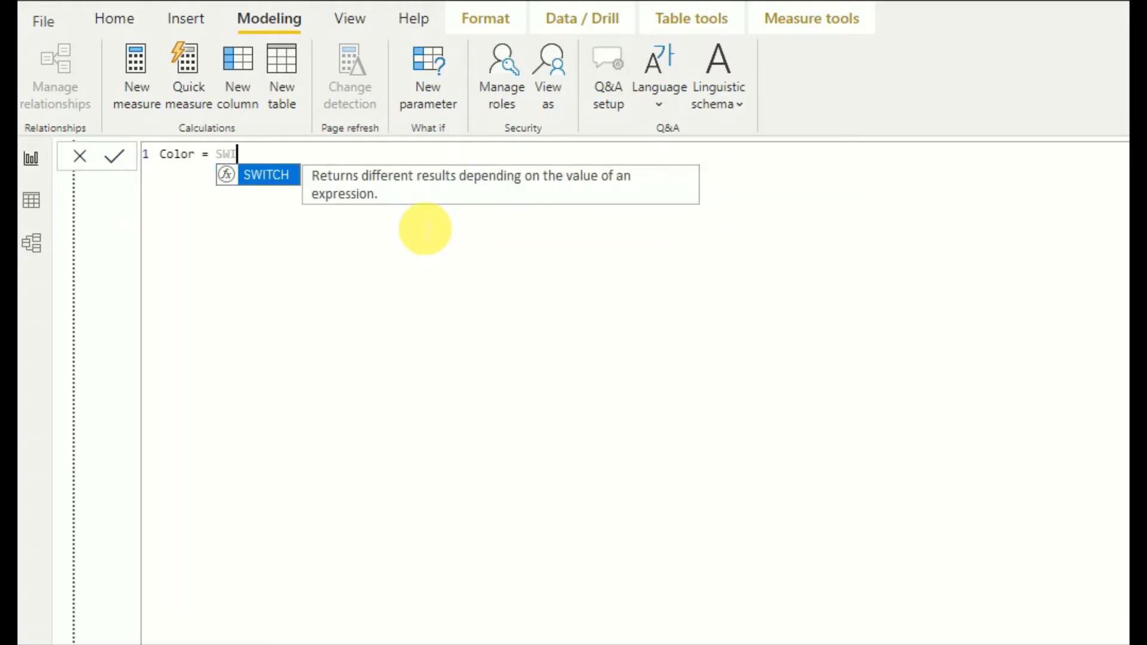
key(Tab)
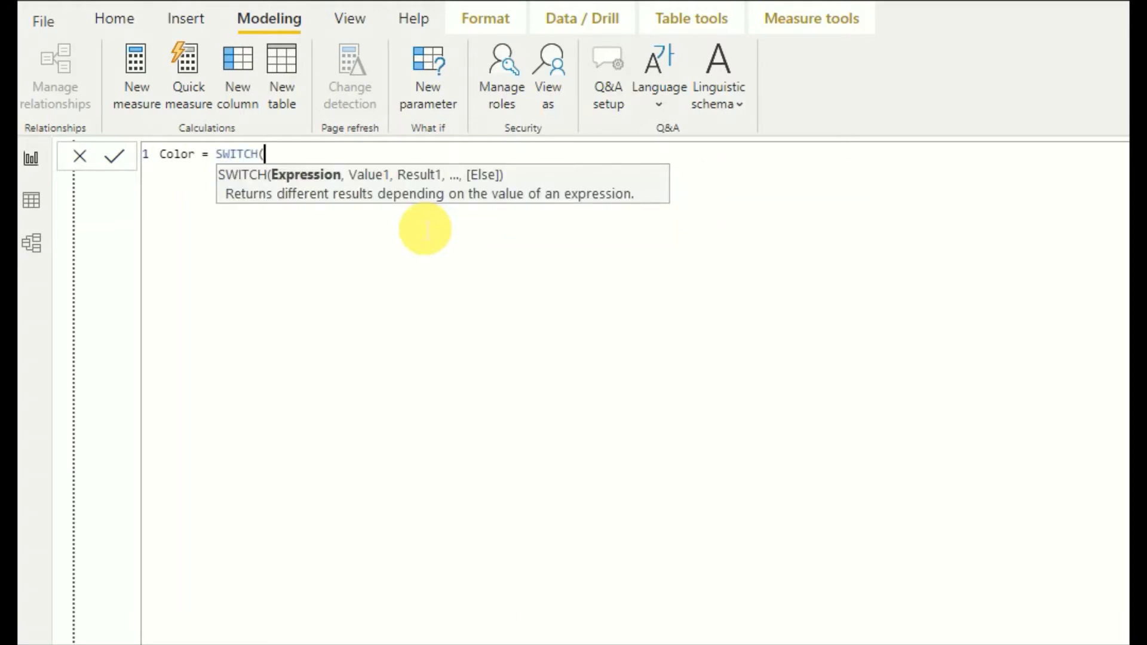
text(TRUE())
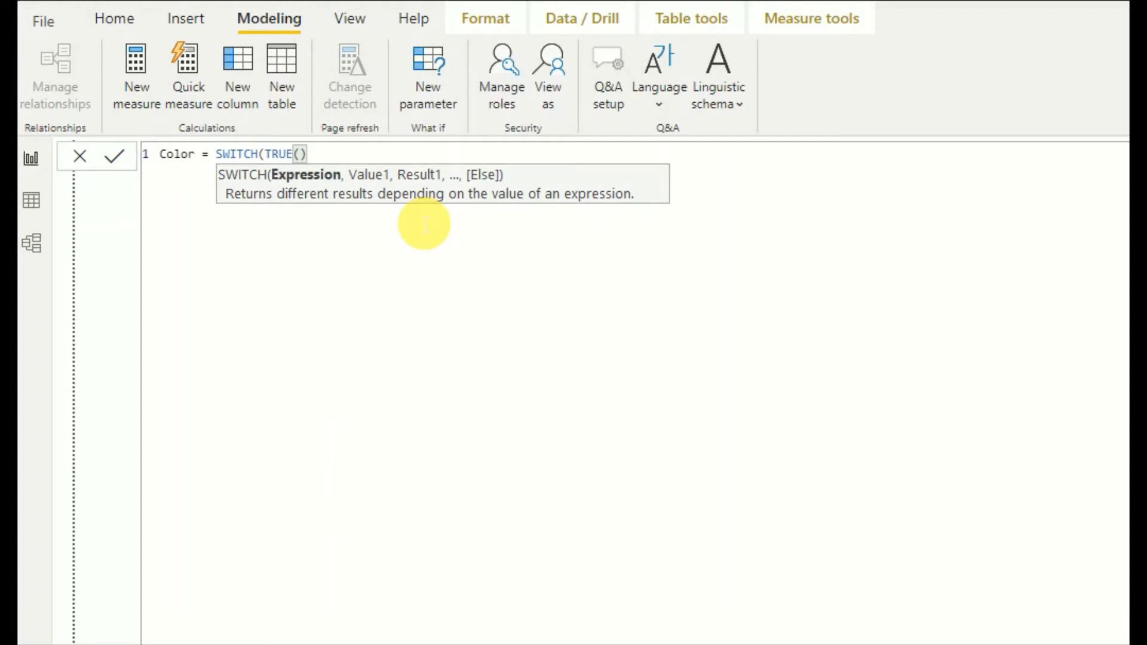
text(,)
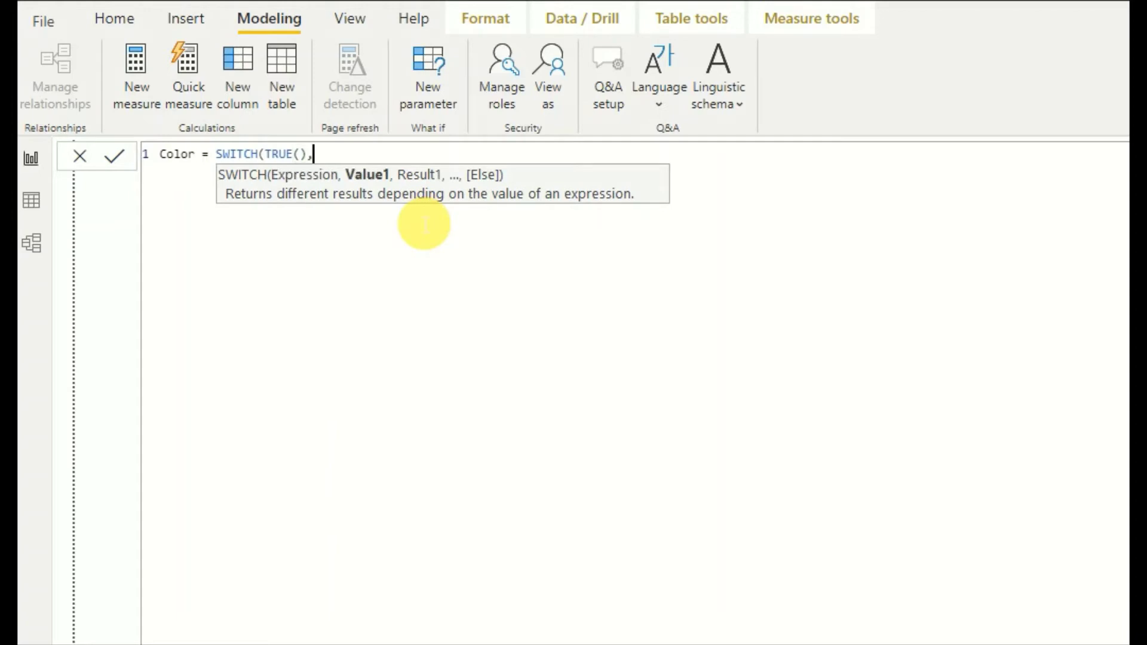
key(shift+Return)
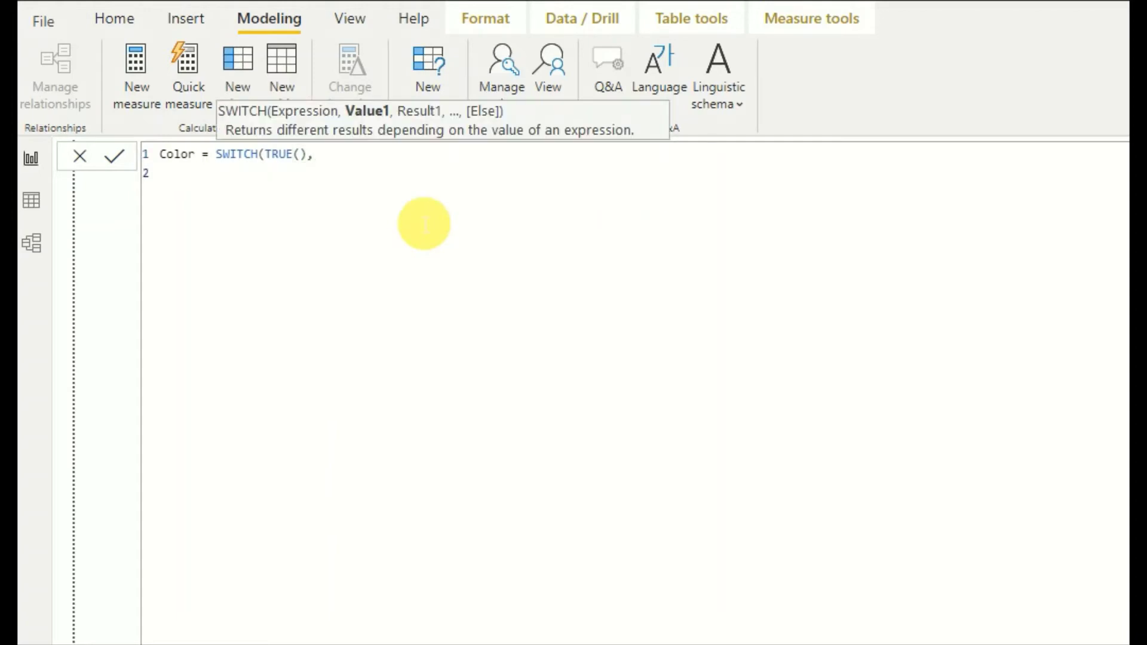
Add the condition [Total Sales Value] > [Total Sales Value Last Year] to the SWITCH formula
text(Total)
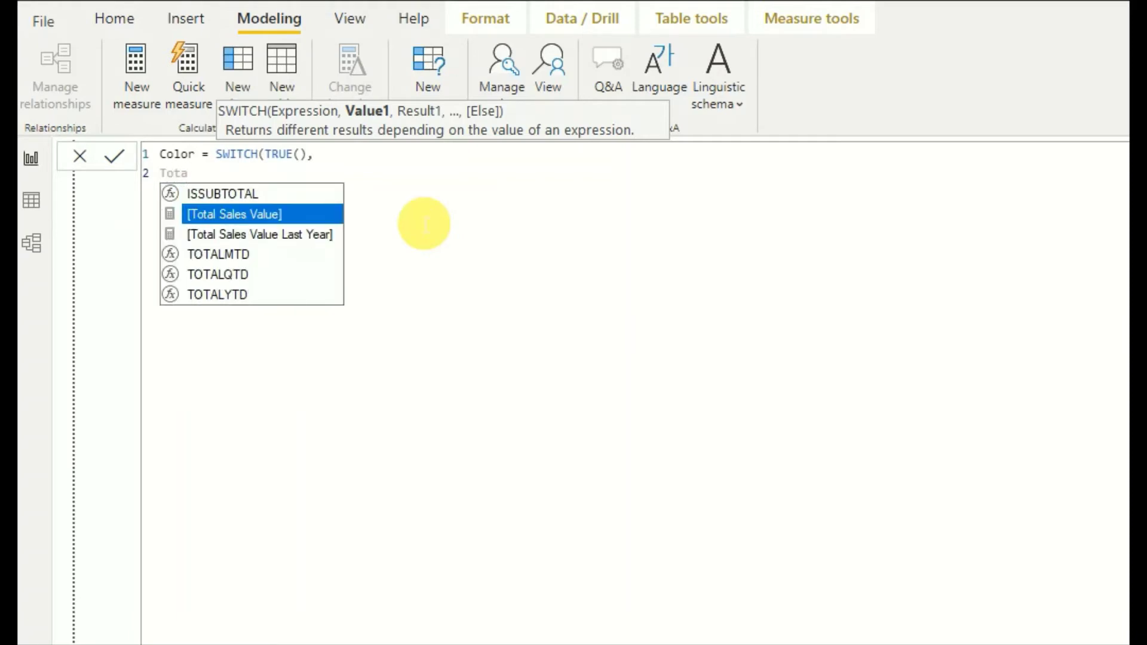
key(Tab)
text(> )
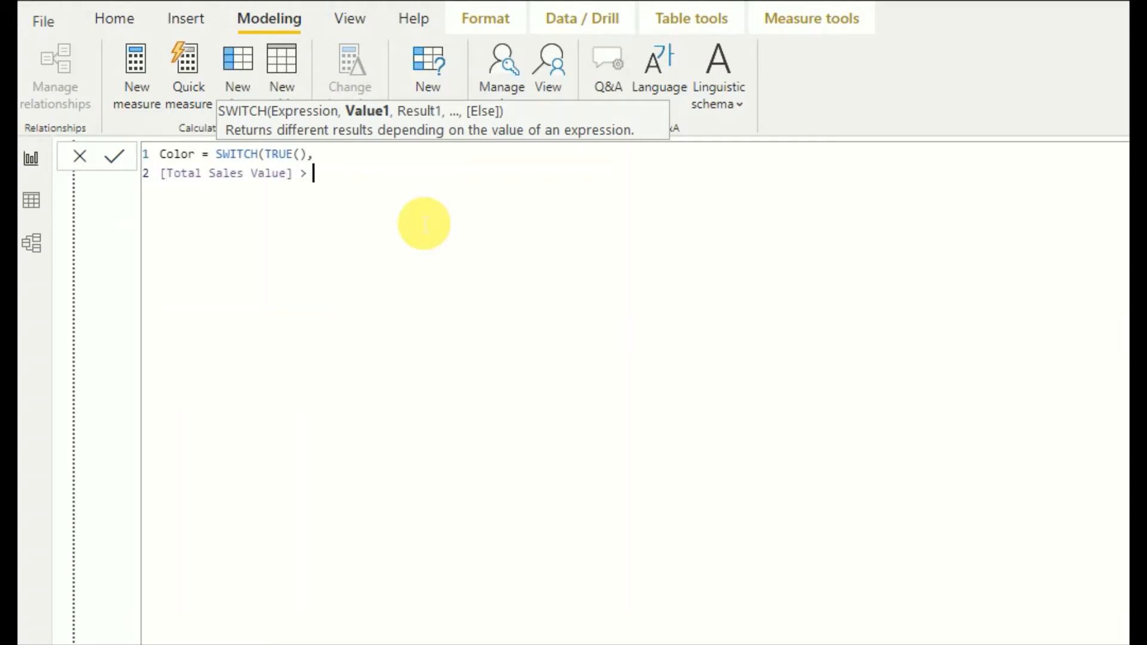
text(To)
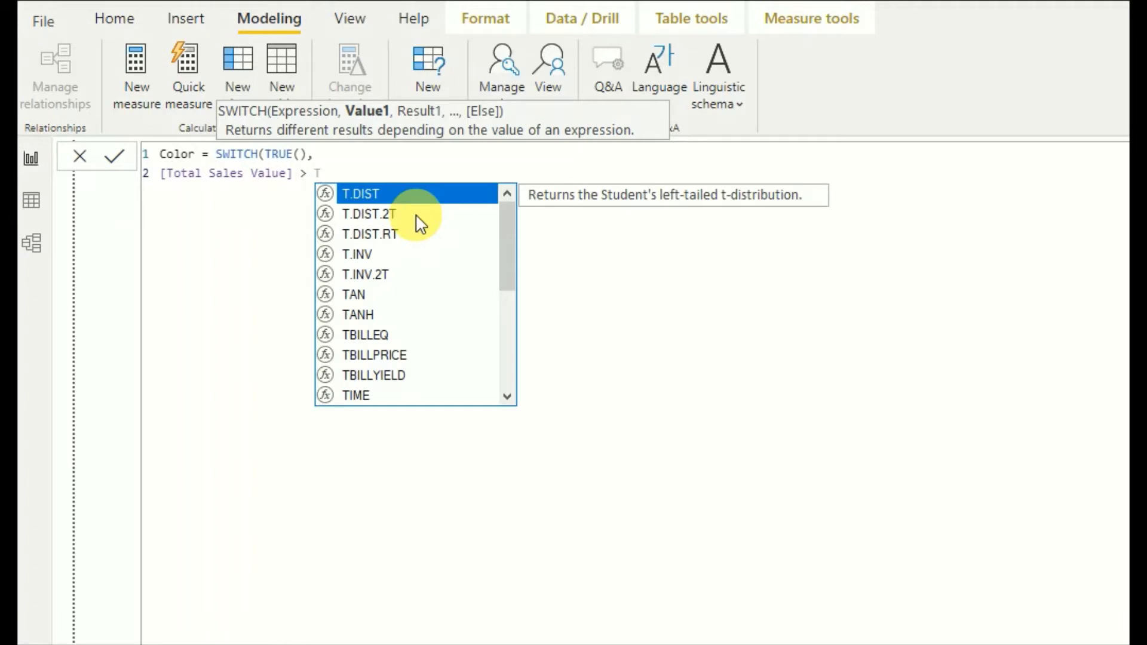
key(Down)
key(Down)
key(Down)
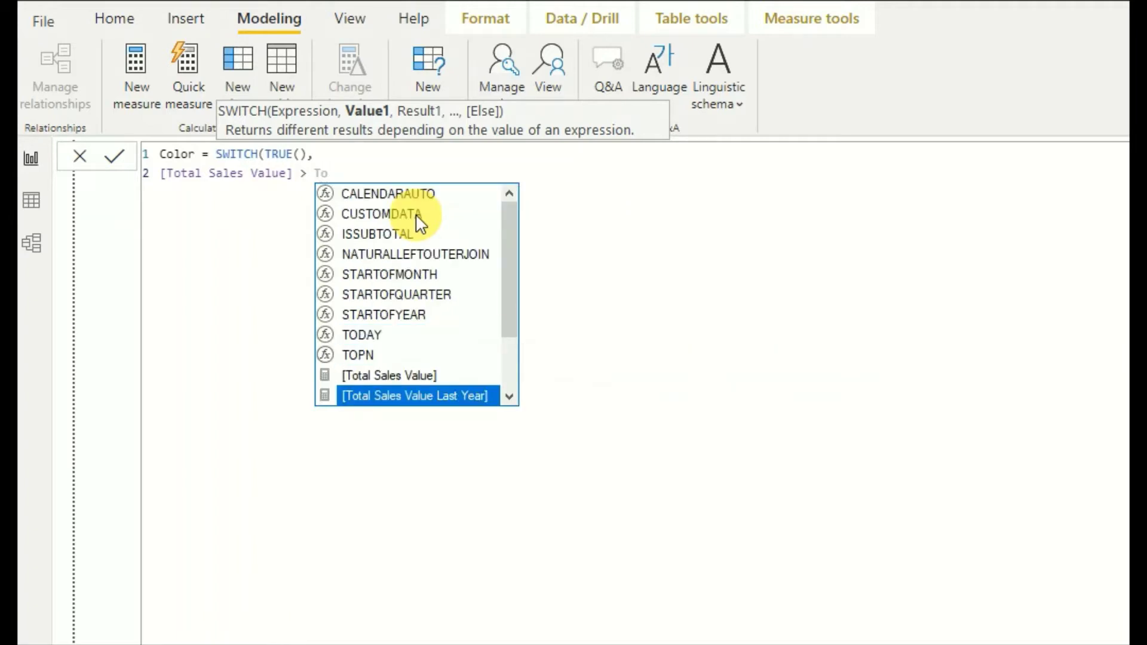
key(Tab)
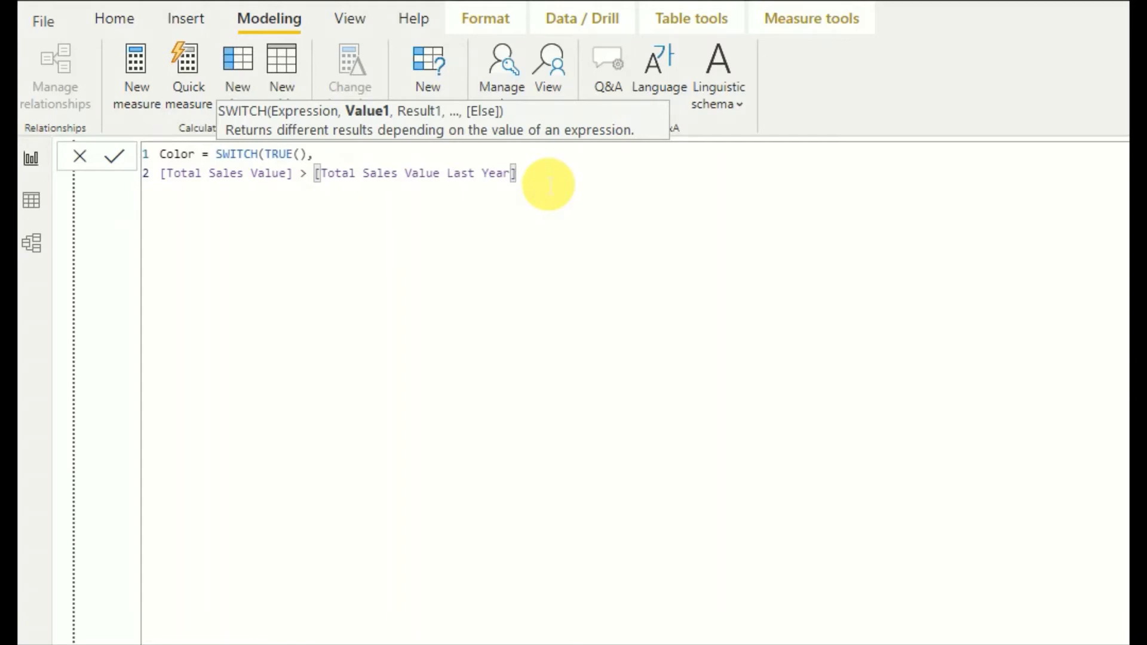
Return the green code "#00FF00" for the sales condition and continue the formula on a third line
text(,")
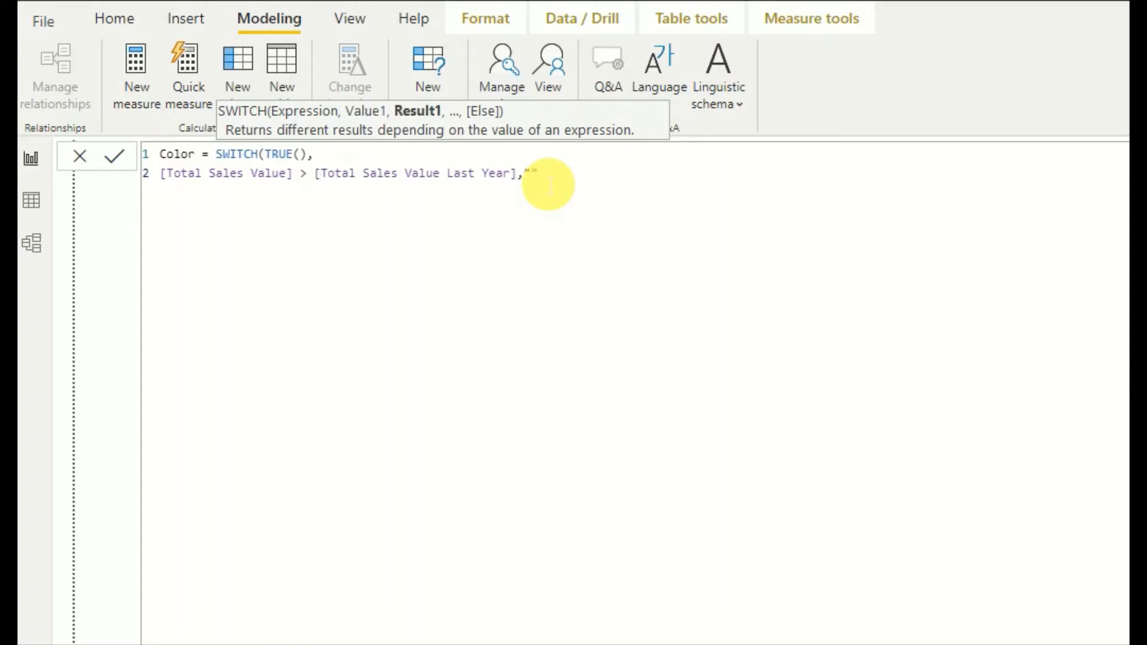
text(#")
text(00)
text(FF)
text(00)
key(Right)
text(,)
key(shift+Return)
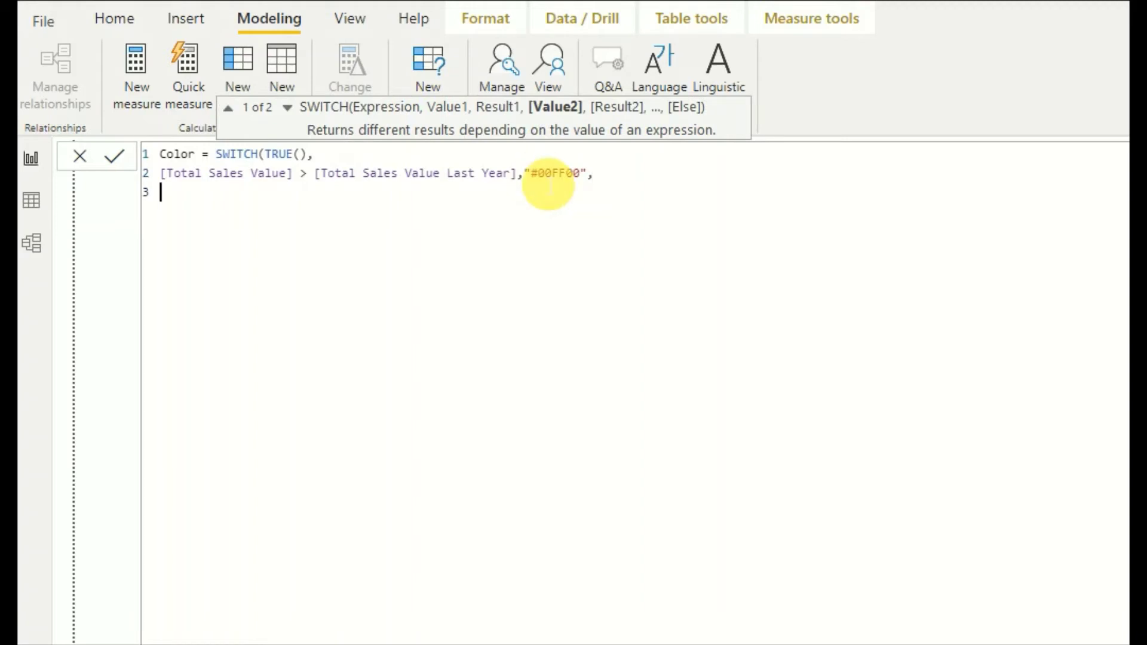
Enter the red code "#FF0000" as the SWITCH fallback result and close the formula's parenthesis
text("FF0000)
key(Left)
key(Left)
key(Left)
key(Left)
key(Left)
key(Left)
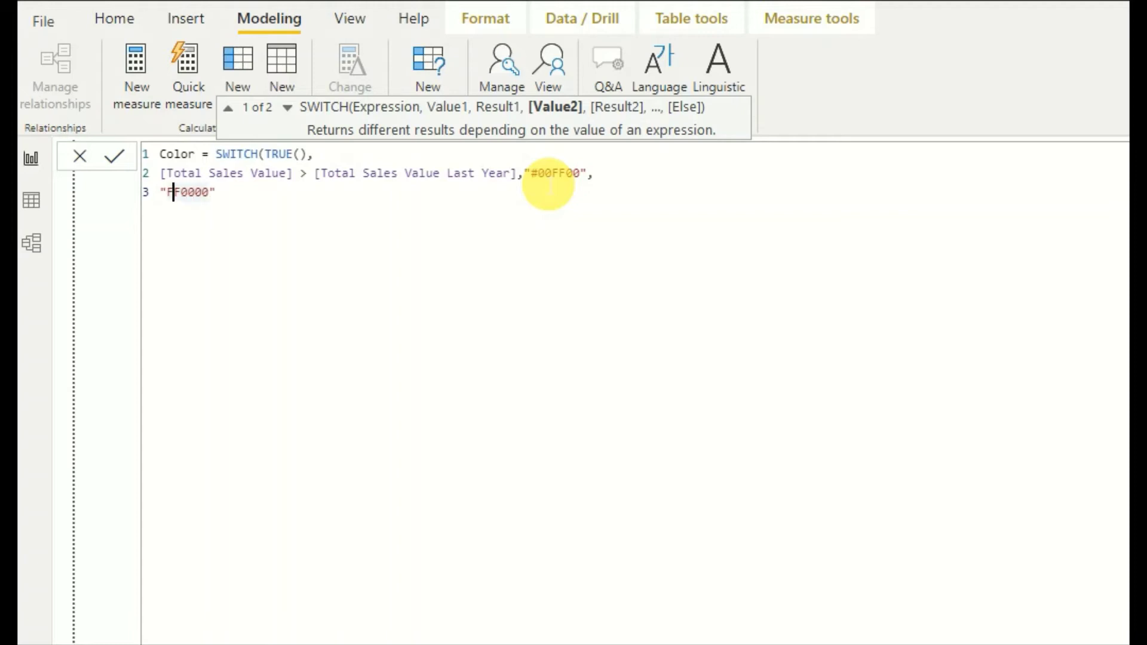
text(#)
key(Right)
key(Right)
key(Right)
key(Right)
key(Right)
key(Right)
key(Right)
text())
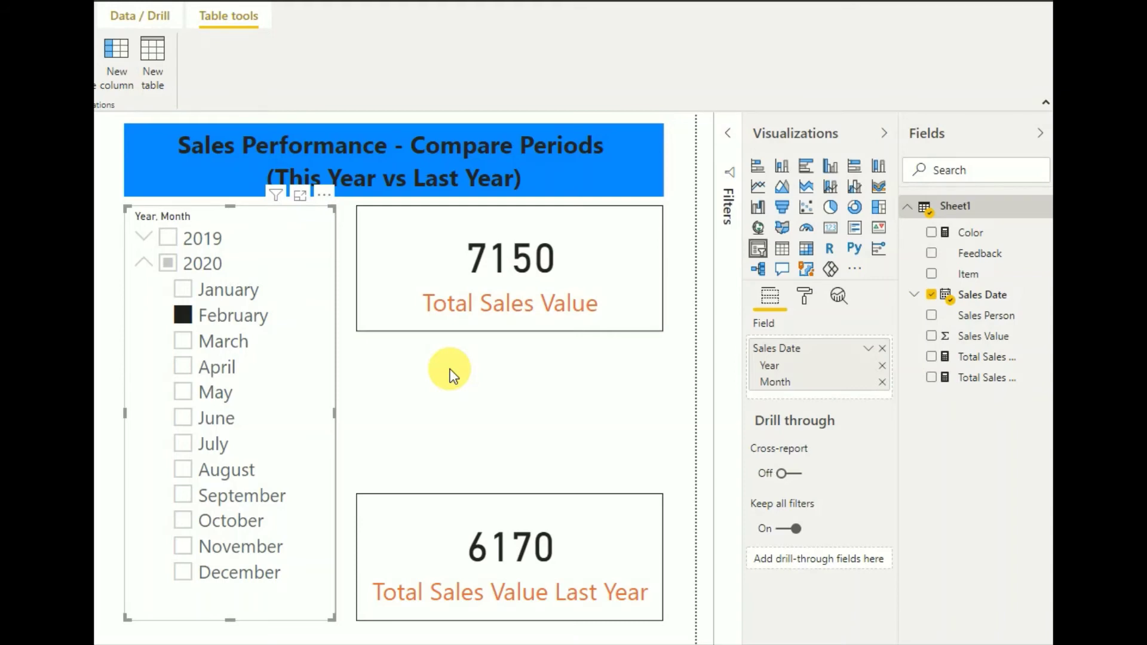
Insert a rectangle shape and fit it into the gap between the two sales value cards
click(452, 376)
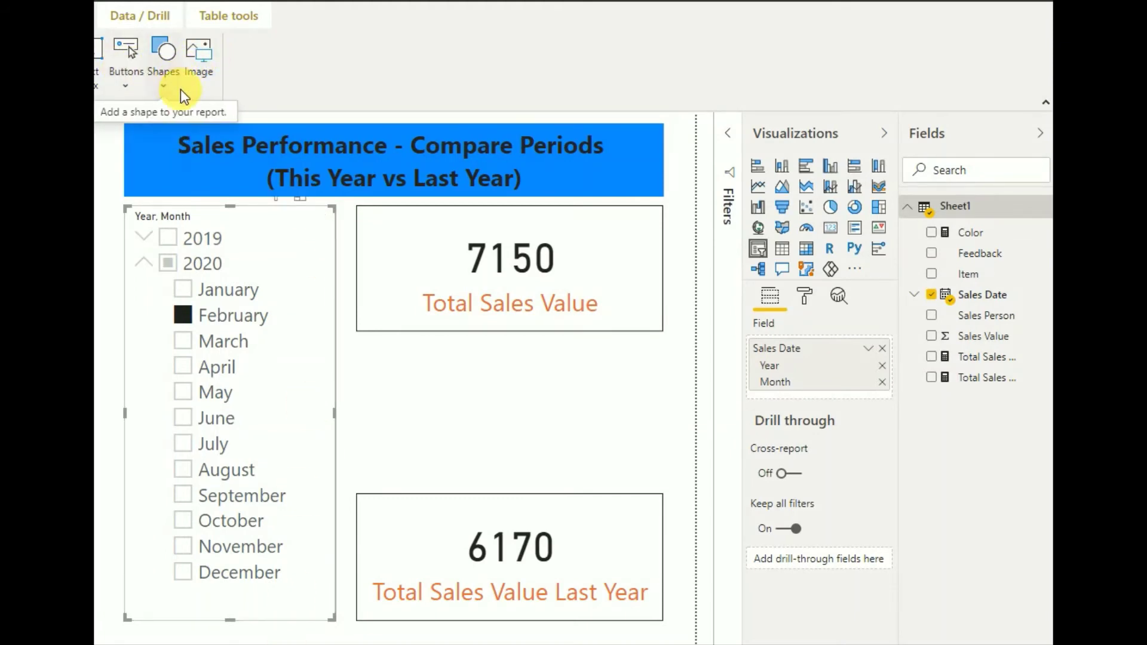
click(164, 83)
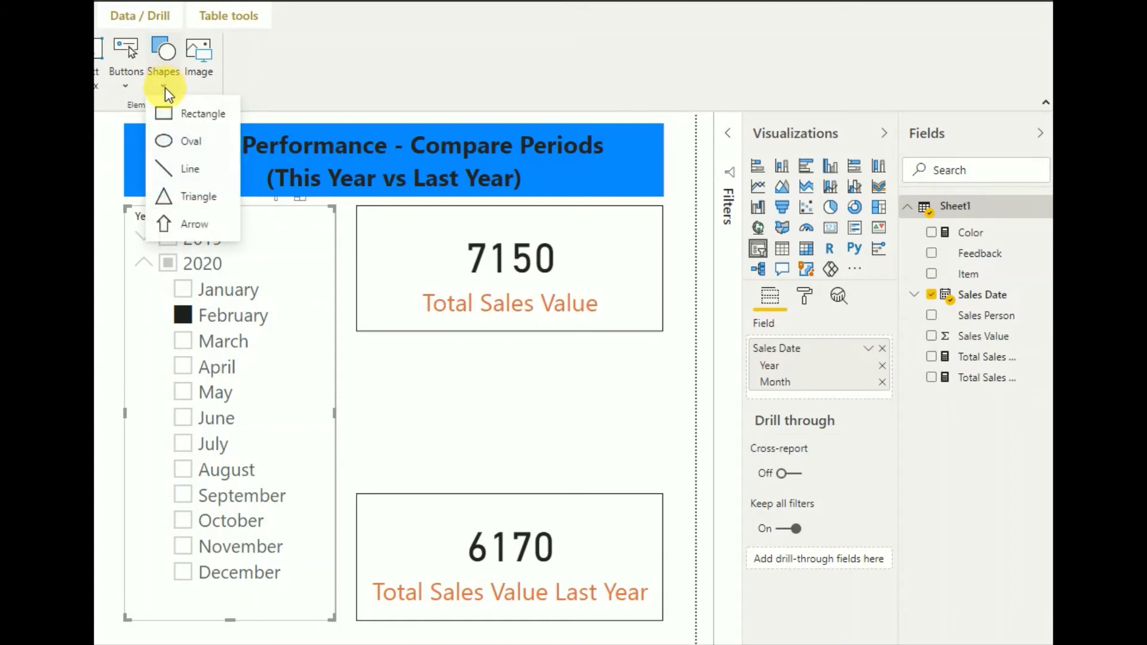
click(182, 120)
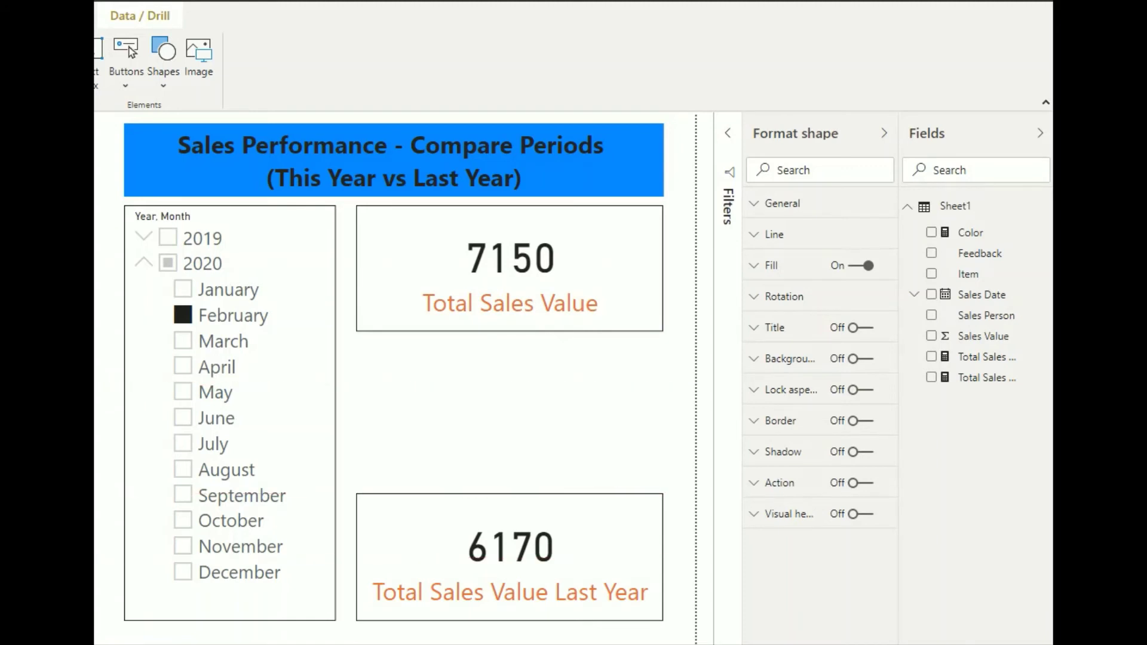
drag(263, 482, 467, 374)
drag(568, 438, 657, 471)
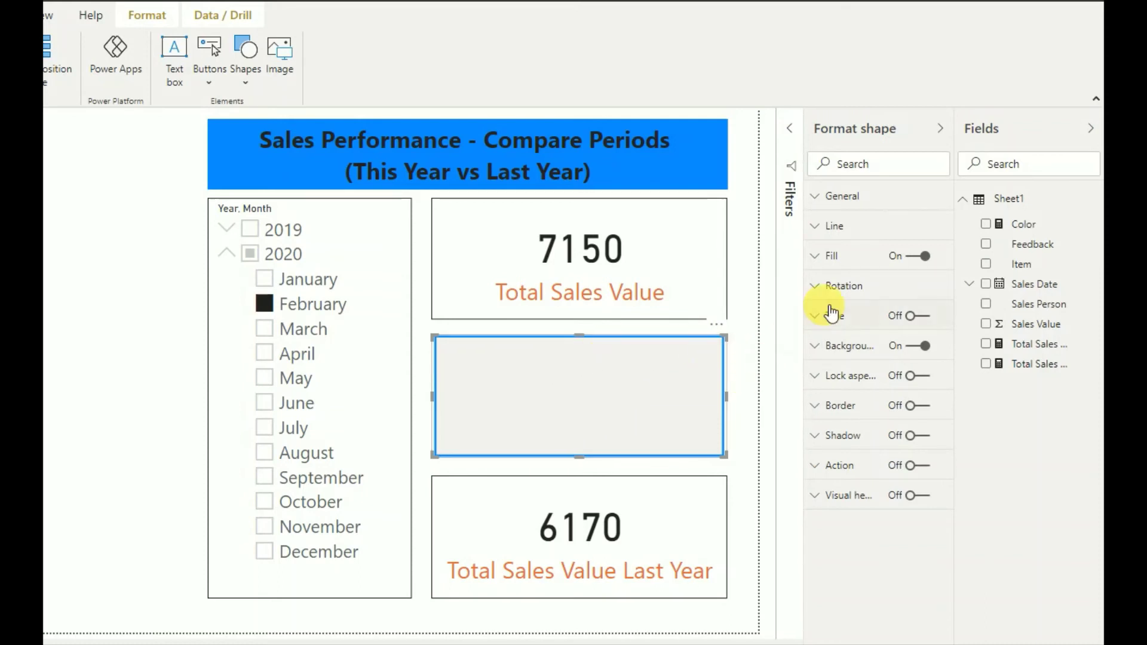
Turn off the fill of the rectangle between the sales cards
click(817, 350)
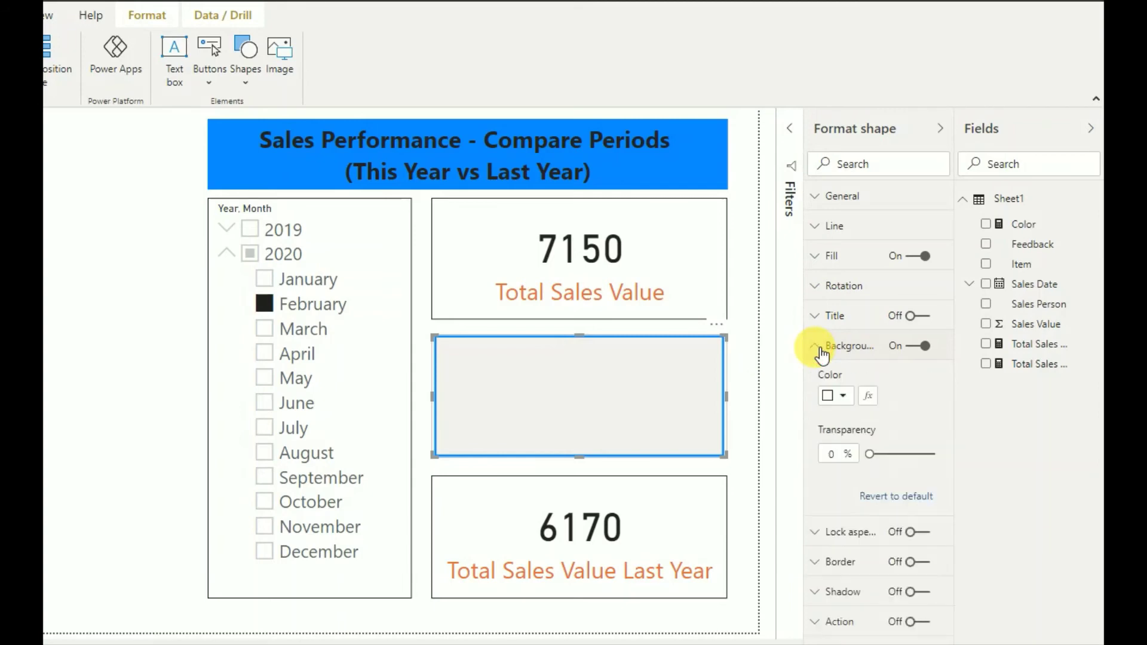
click(829, 258)
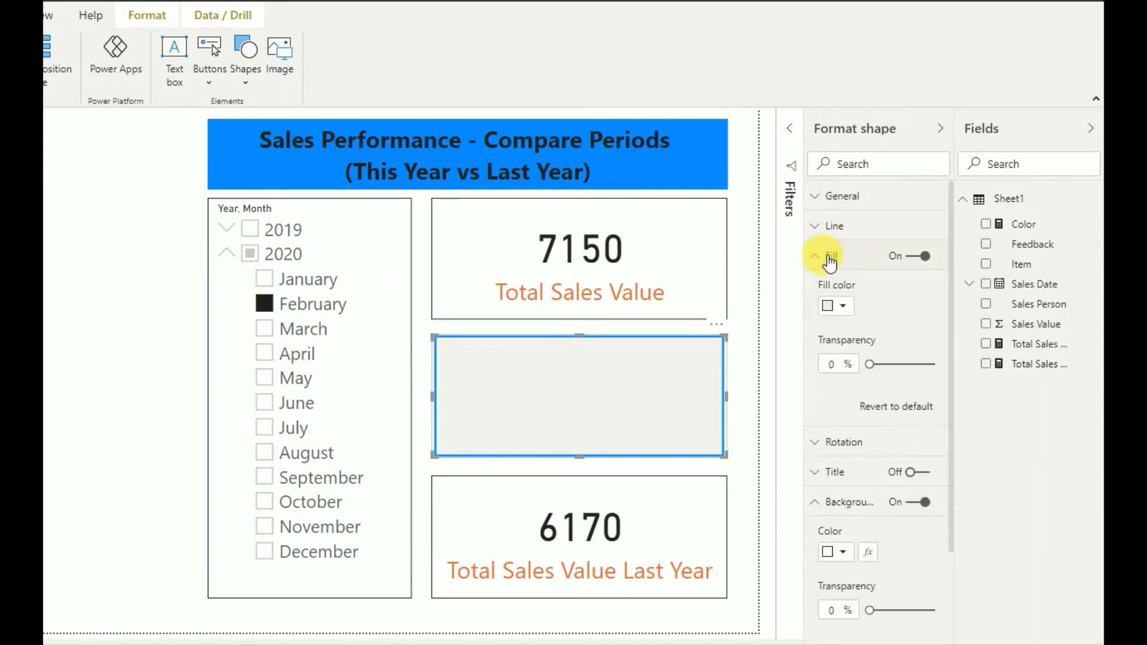
click(919, 257)
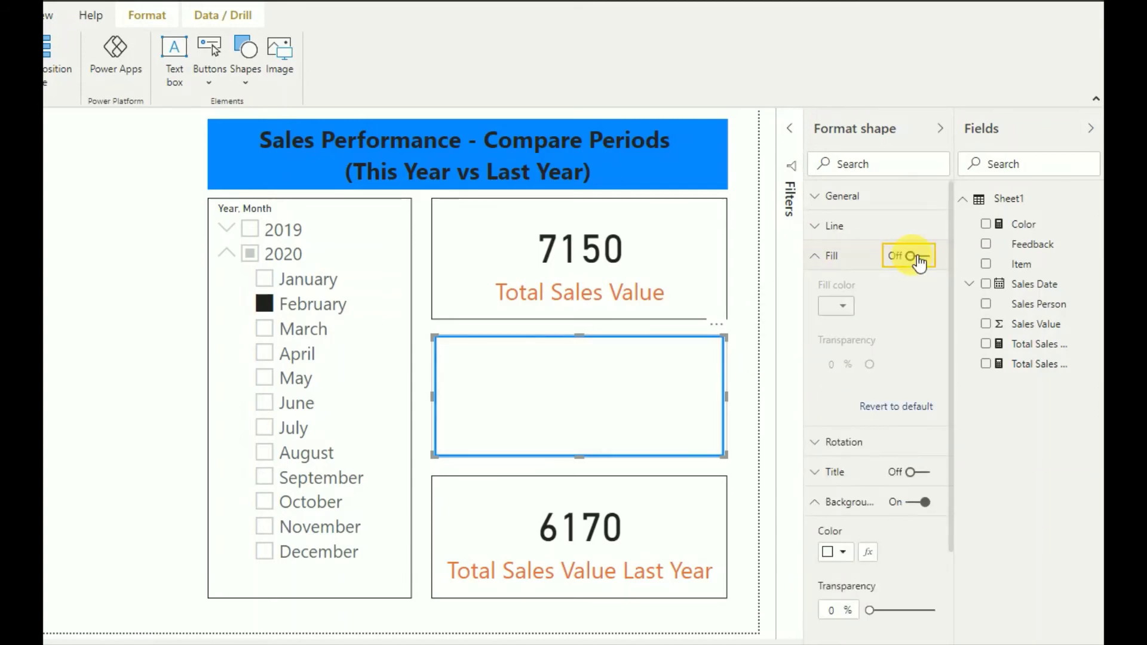
click(817, 256)
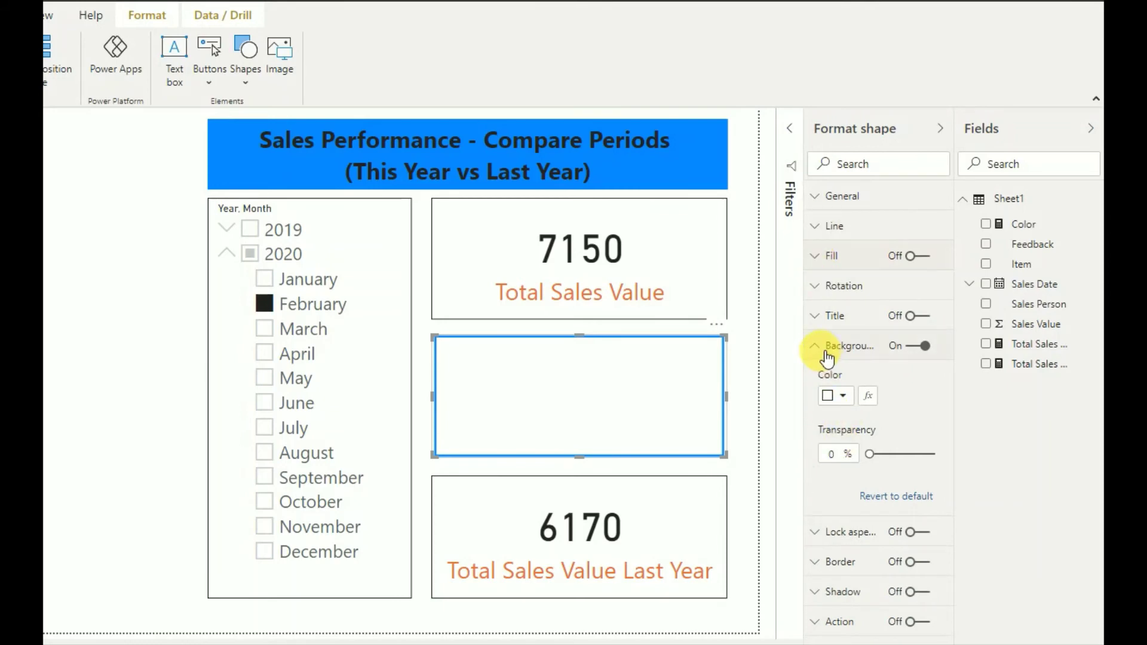
Apply conditional formatting to the rectangle's background color, formatted by Field value and based on the Color measure
click(872, 407)
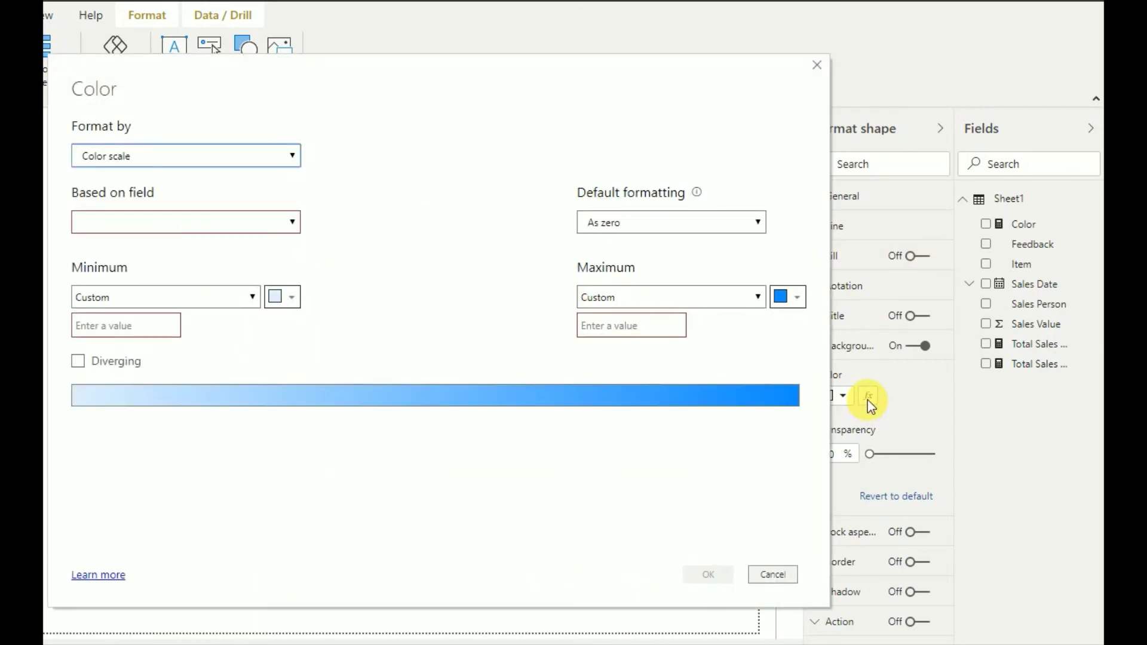
click(136, 154)
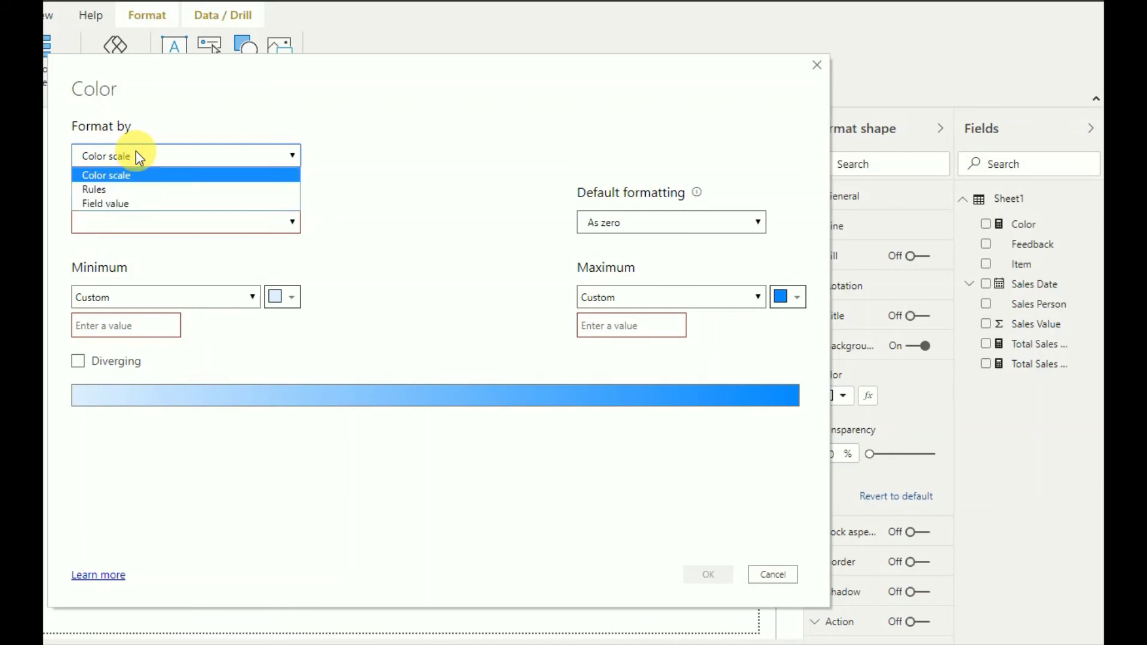
click(127, 203)
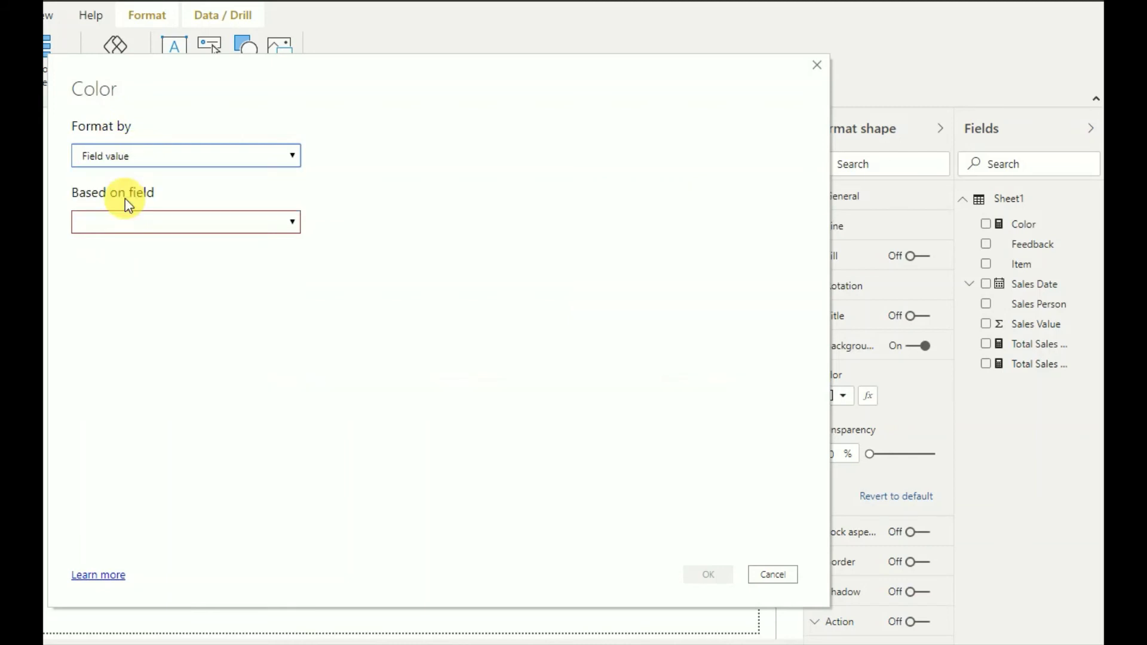
click(293, 221)
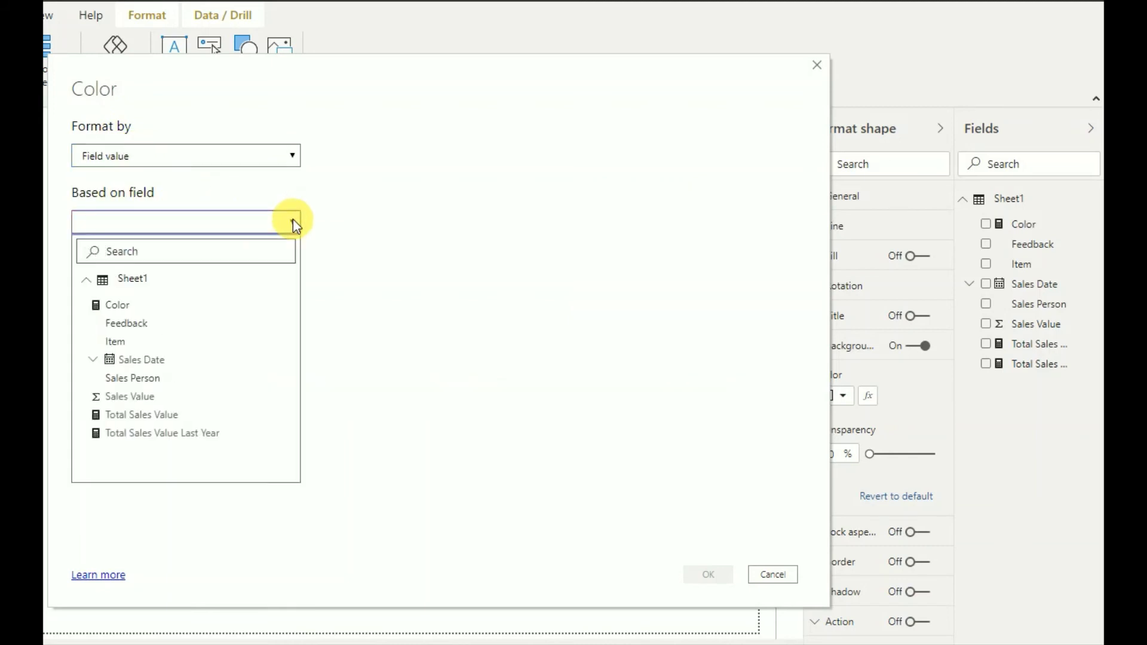
click(128, 307)
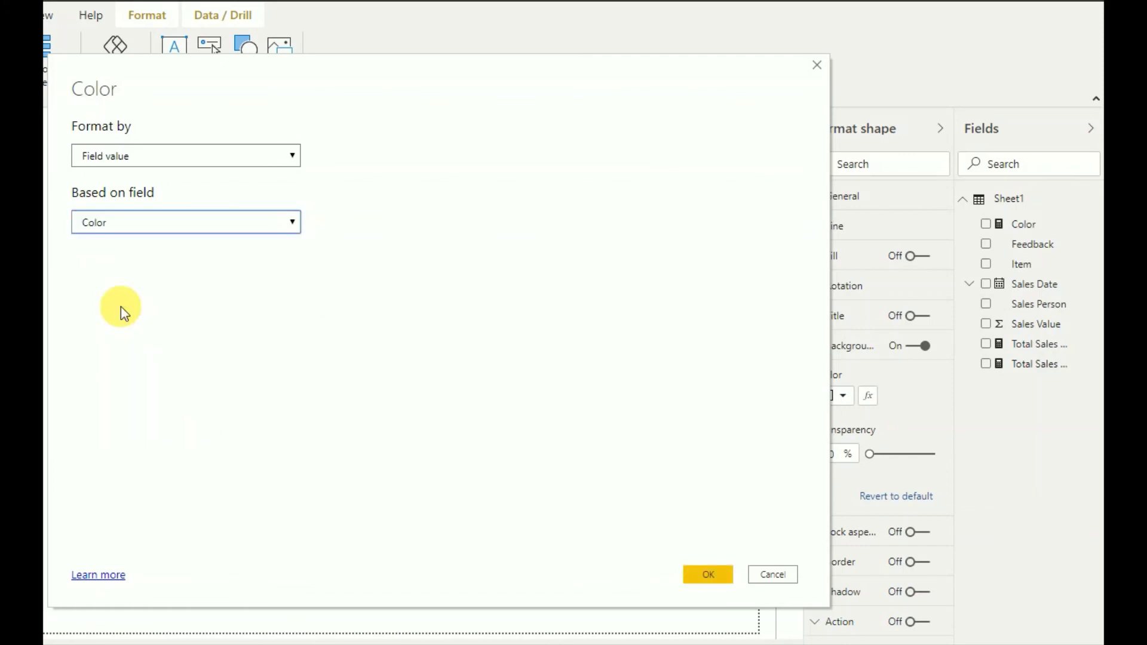
click(704, 575)
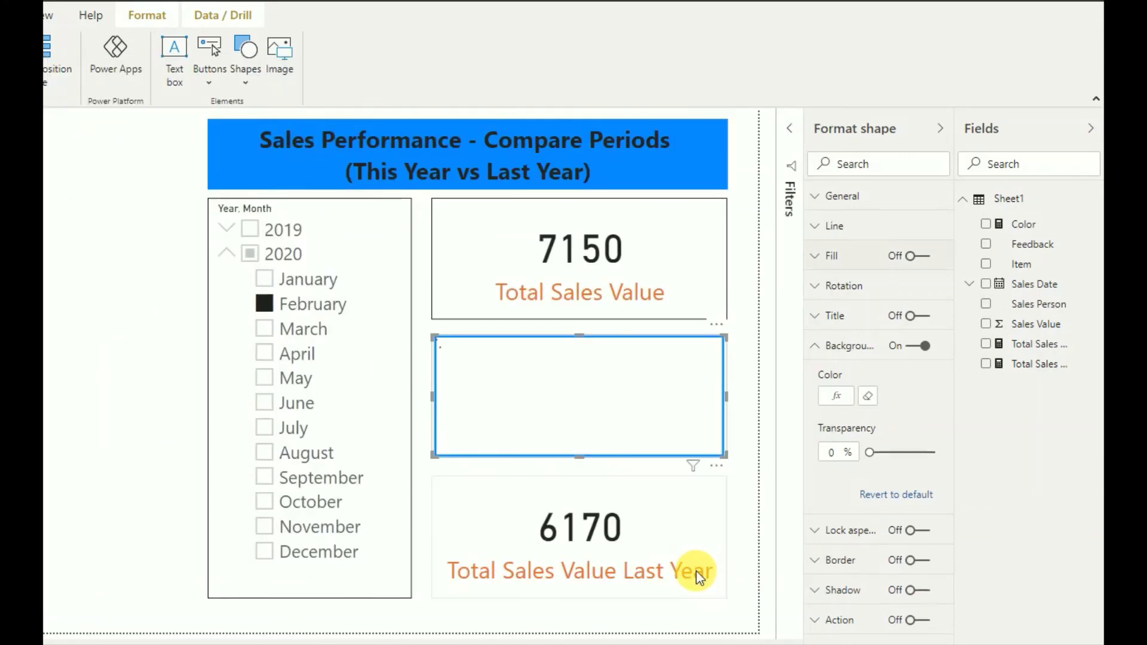
Check the rectangle's color against the two sales cards by filtering the report to March and June 2020
click(749, 350)
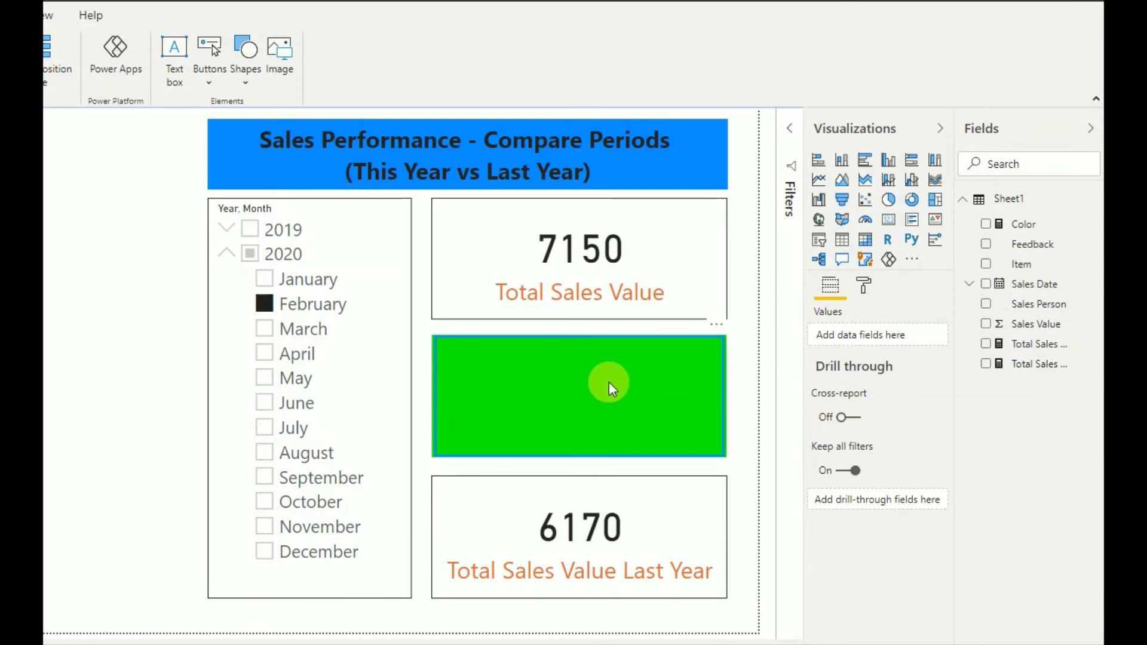
click(264, 329)
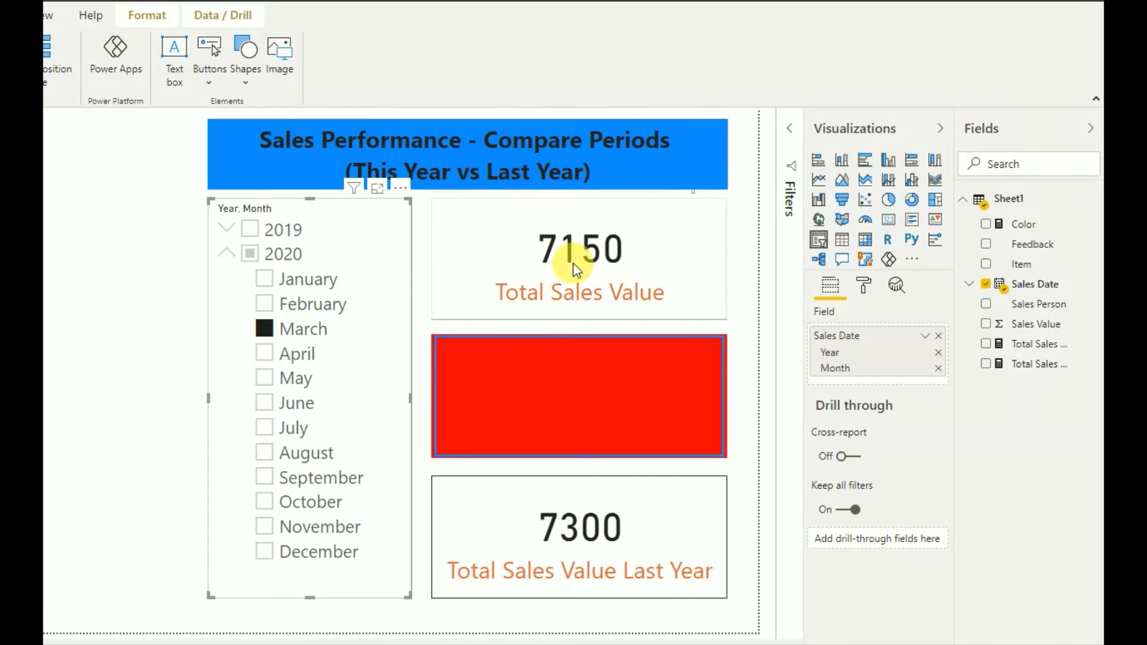
click(515, 424)
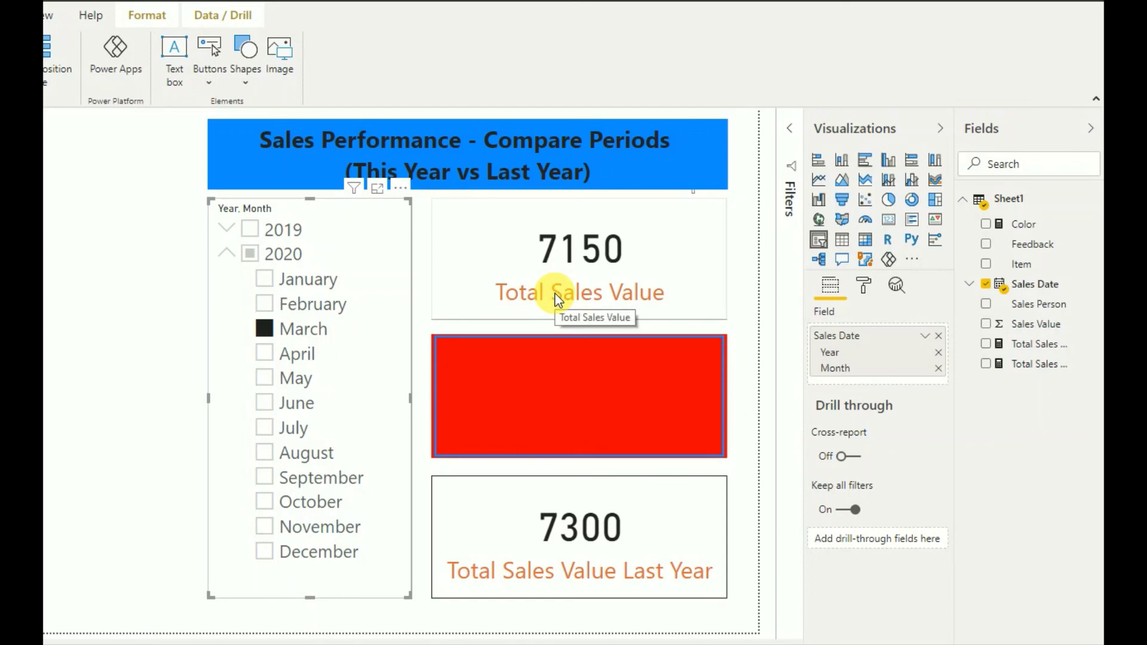
click(295, 404)
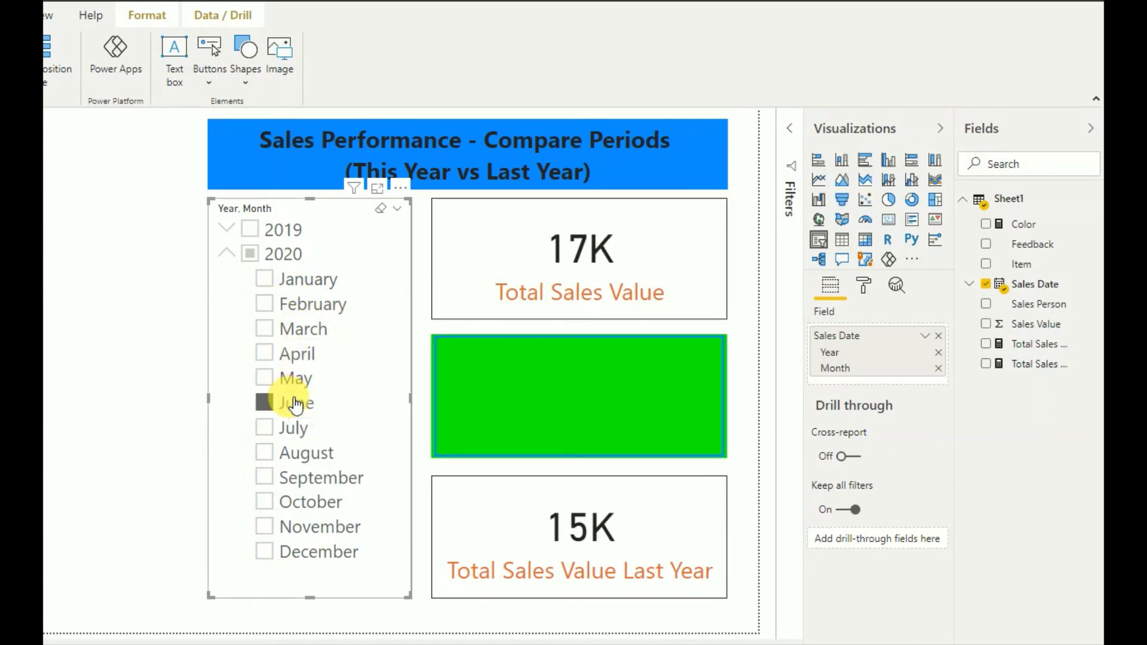